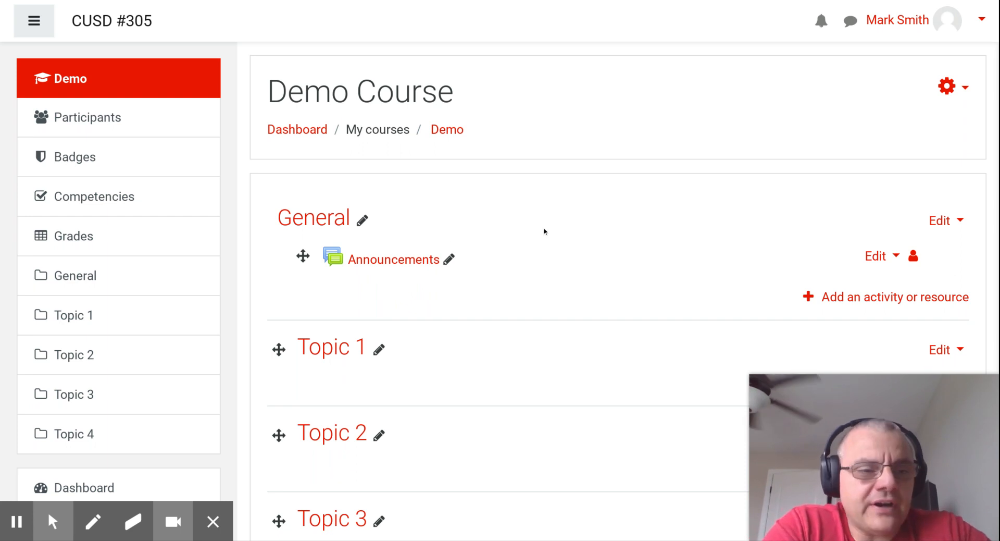
click(948, 86)
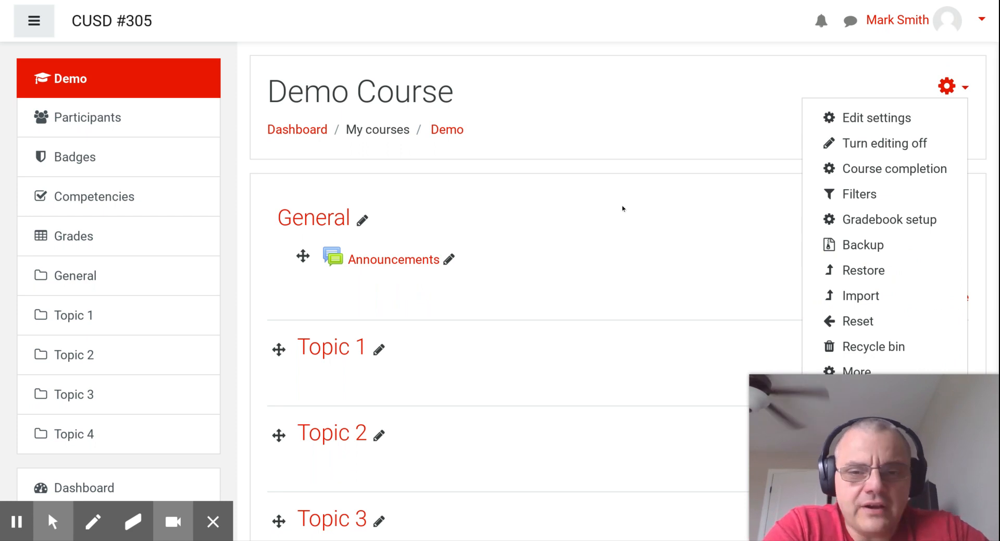
click(598, 218)
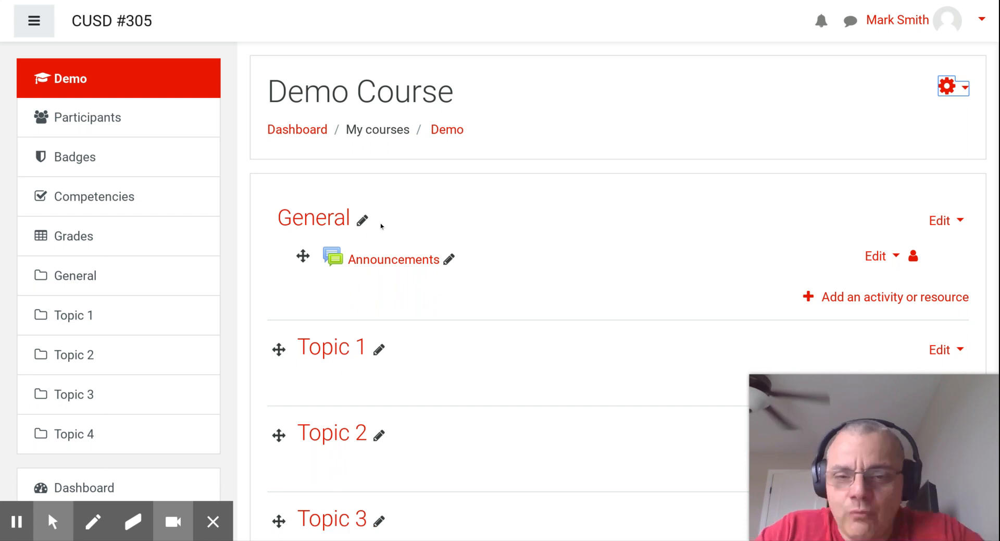
Rename the course's General section to "Welcome".
click(362, 219)
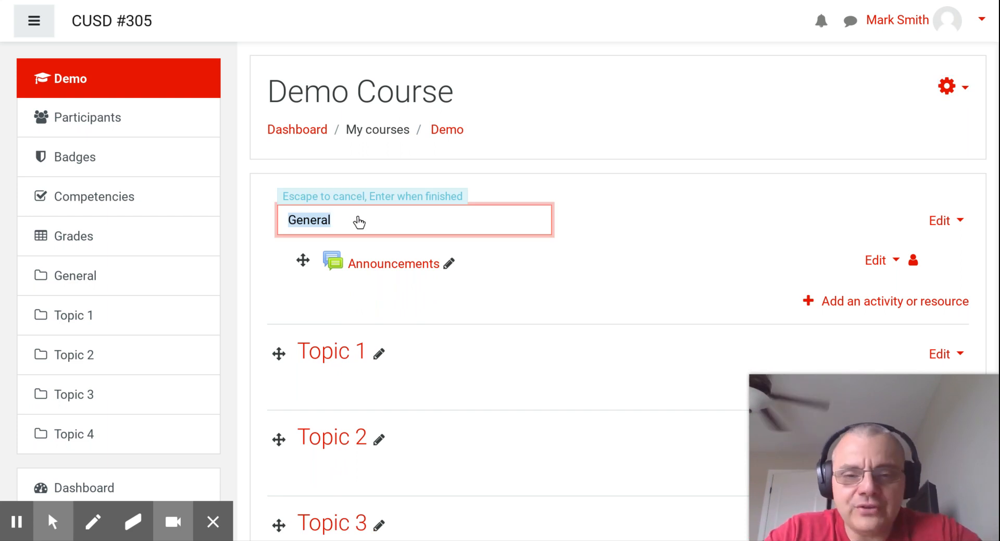
click(614, 276)
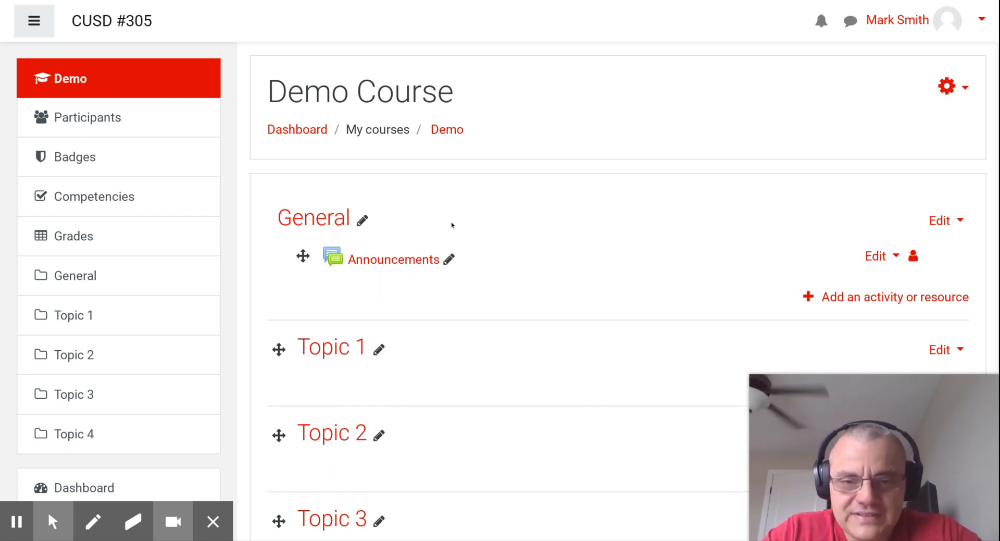
click(363, 220)
text(Welcome)
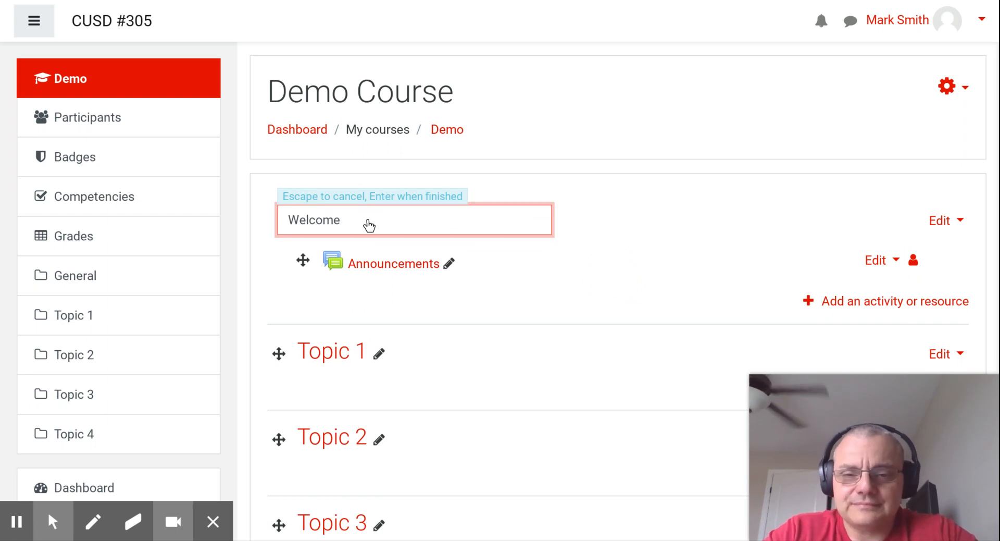
key(Return)
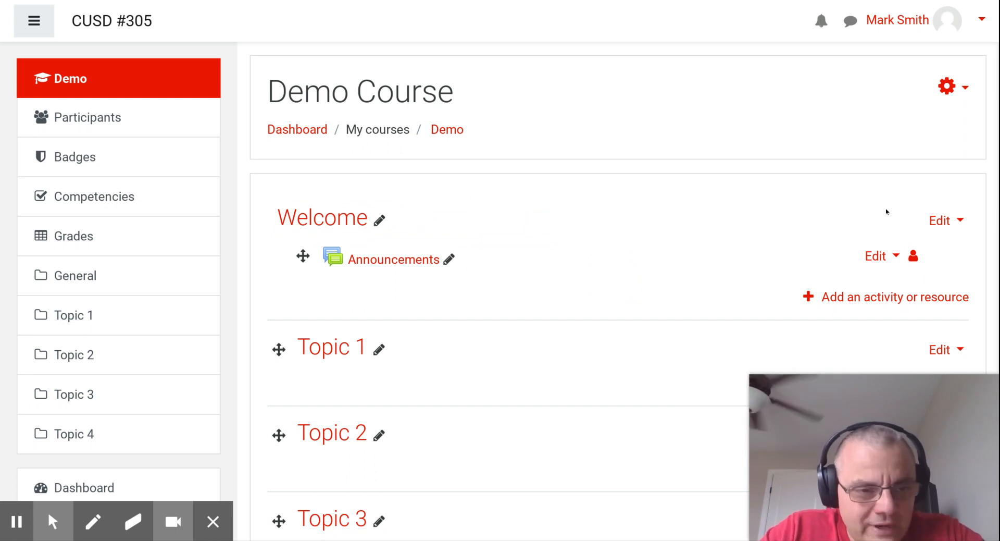
Open the Welcome section's settings for editing and toggle its custom section name off and back on.
click(934, 221)
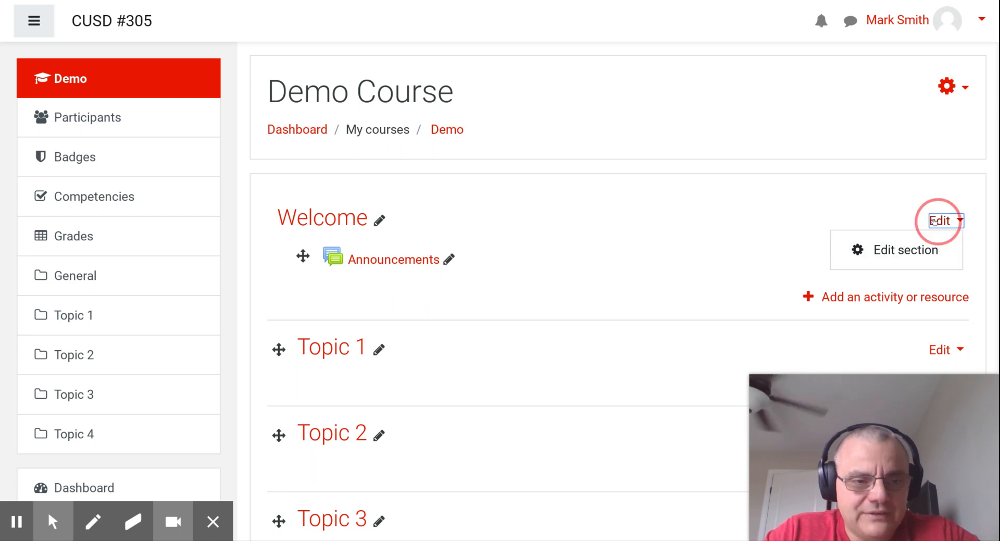
click(885, 251)
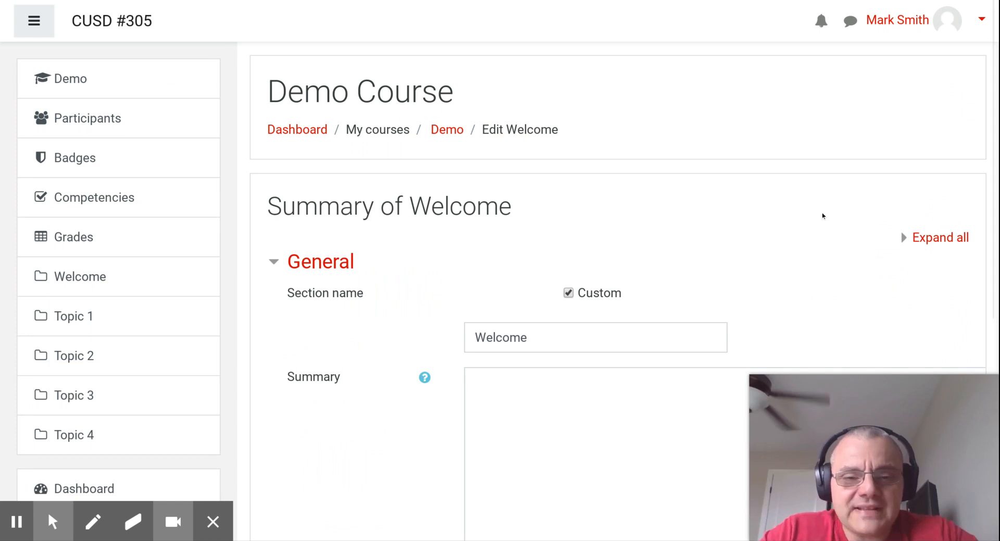
scroll(822, 216, down, 3)
scroll(823, 215, down, 1)
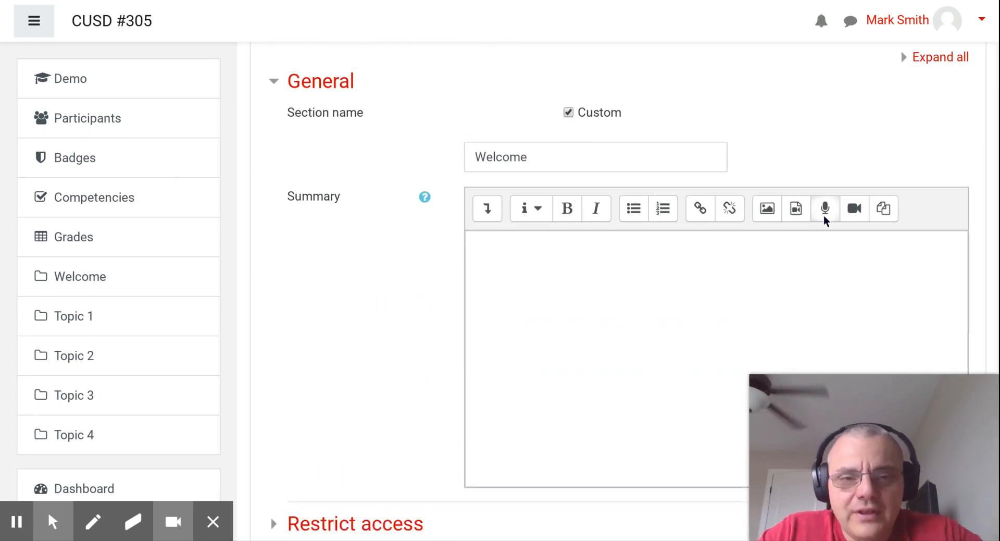
click(568, 113)
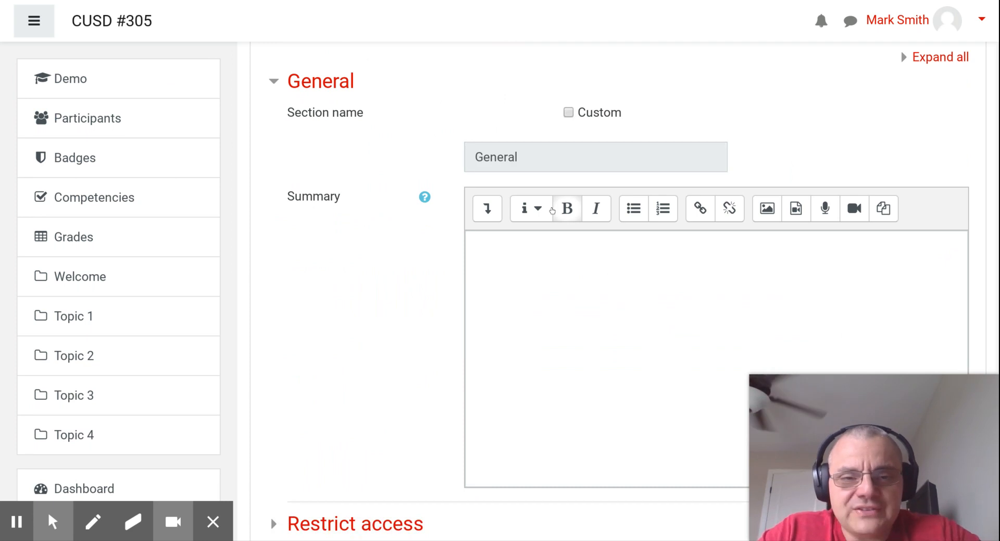
click(568, 112)
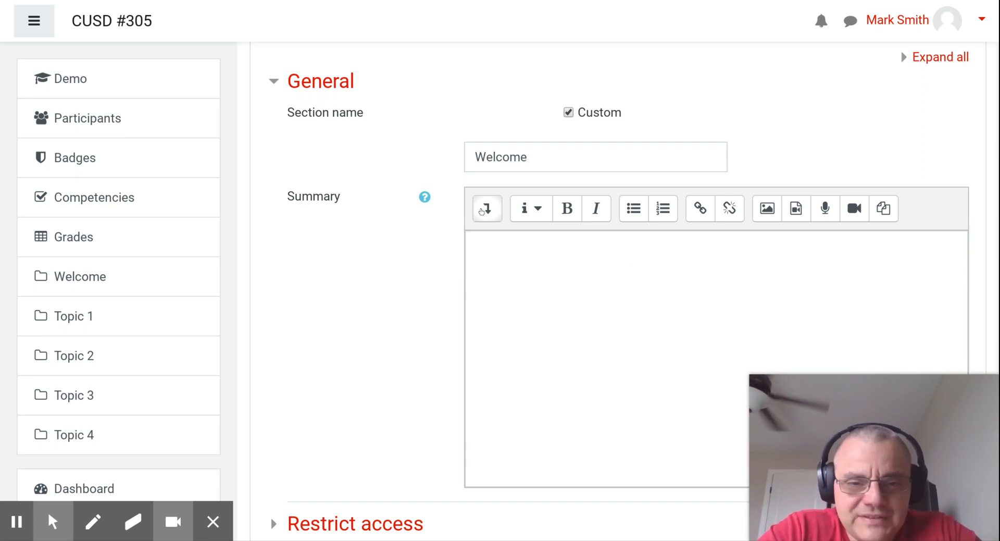
Show the summary editor's additional formatting tools and enter the summary text "Hello. How are".
click(478, 210)
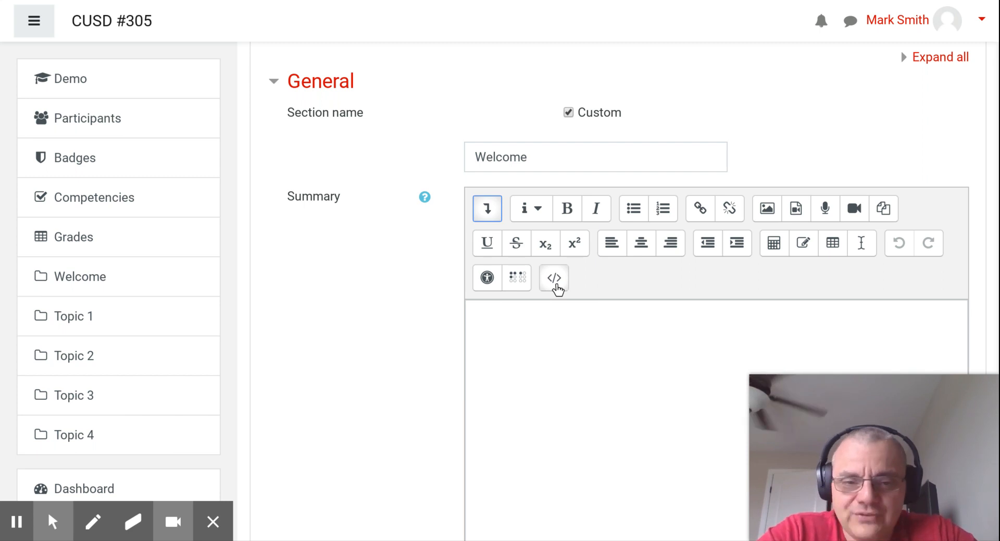
click(524, 322)
text(Hell)
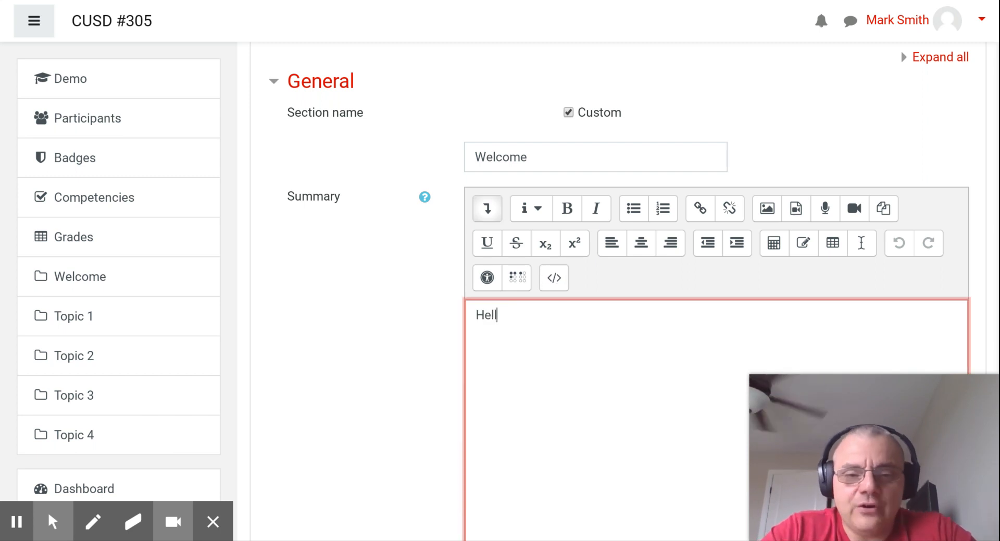
text(o How a)
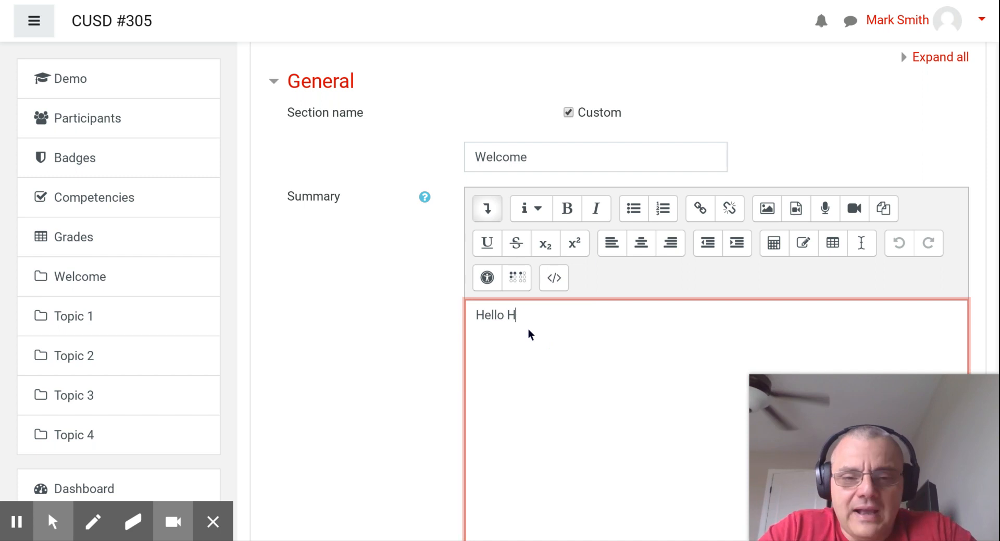
key(BackSpace)
key(BackSpace)
key(BackSpace)
key(BackSpace)
key(BackSpace)
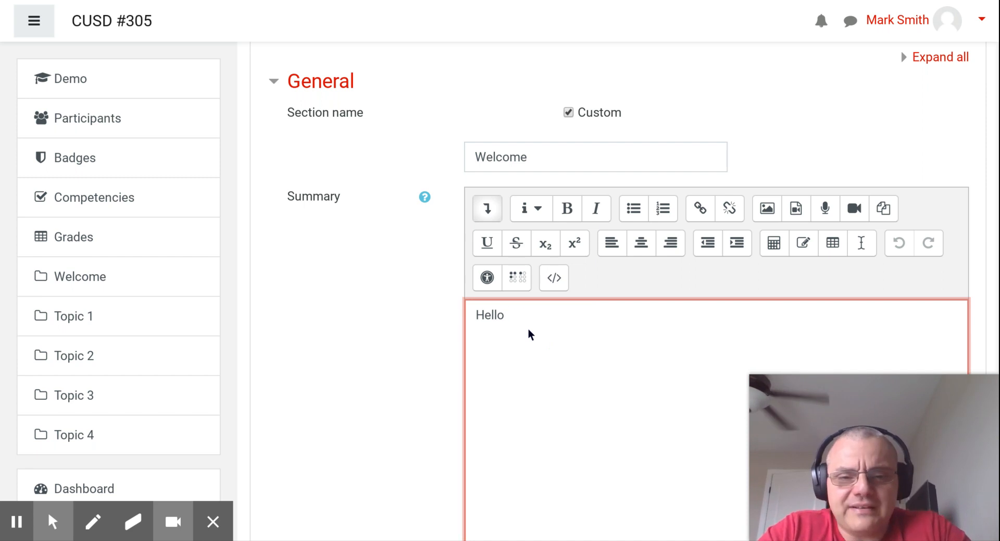
text(How are)
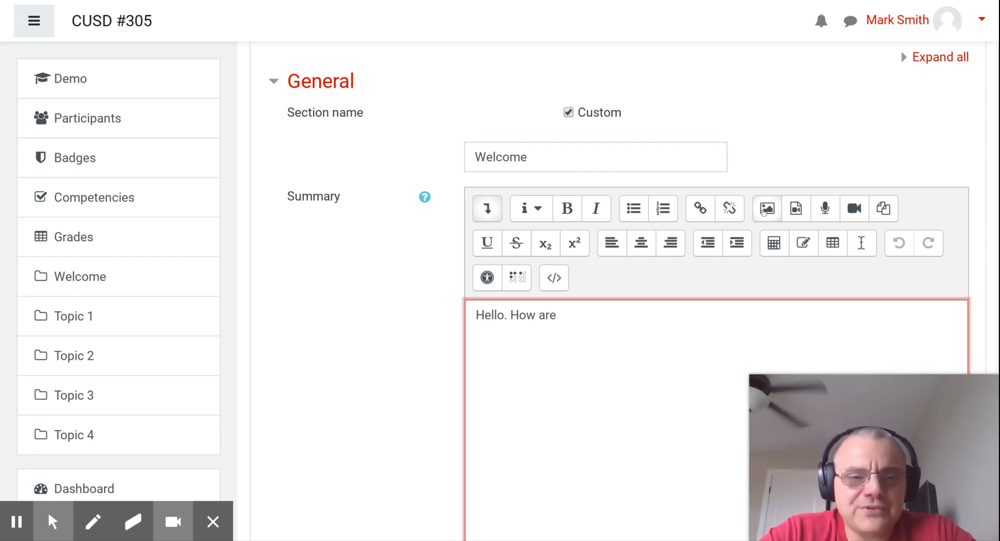
Upload unnamed.png as a summary image, saved as "Hello" with the "All rights reserved" license.
click(764, 210)
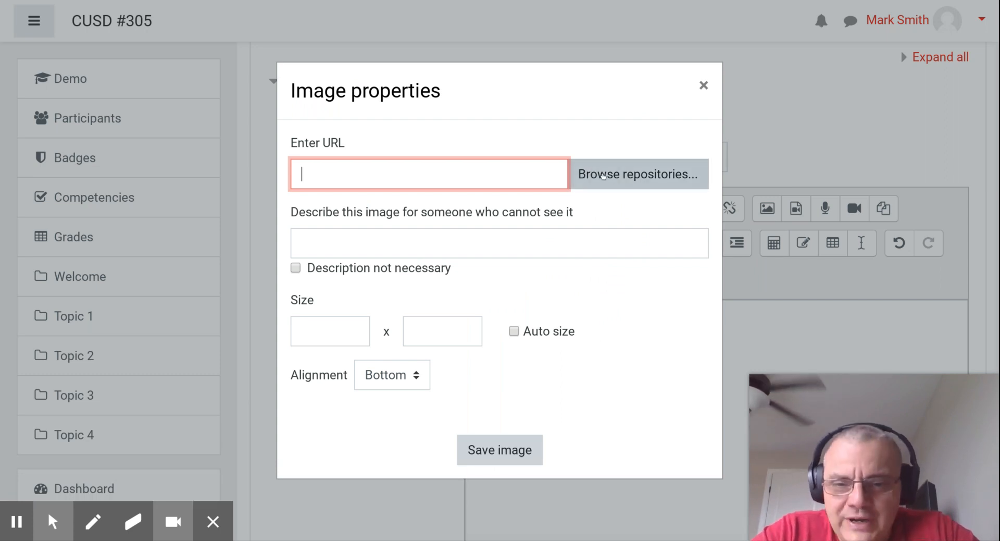
click(615, 177)
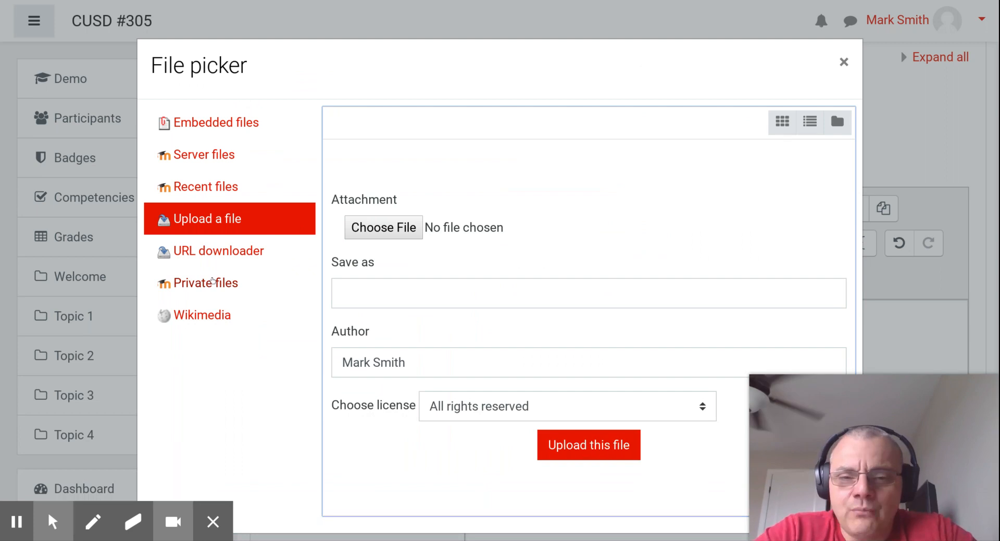
click(376, 230)
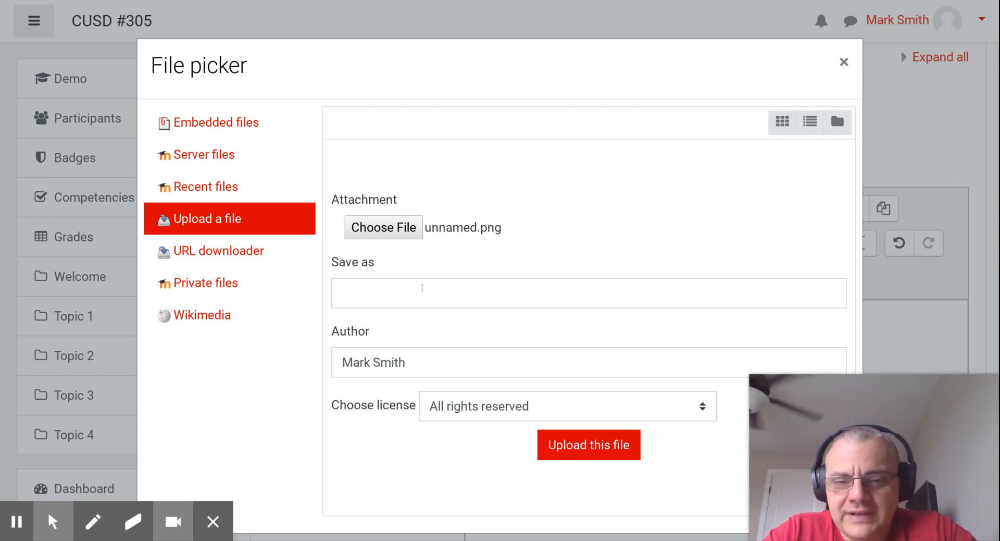
click(422, 287)
text(Hello)
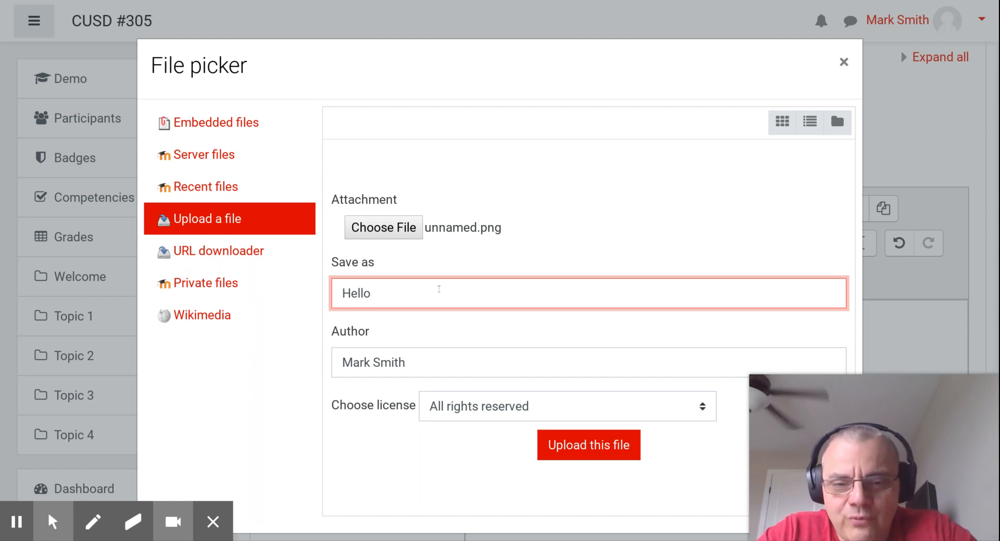
click(521, 341)
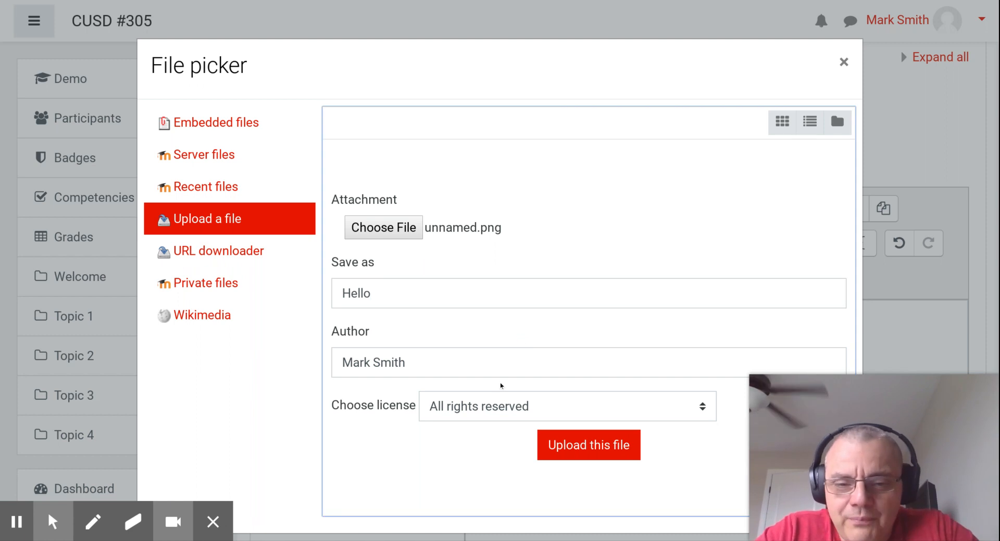
click(496, 406)
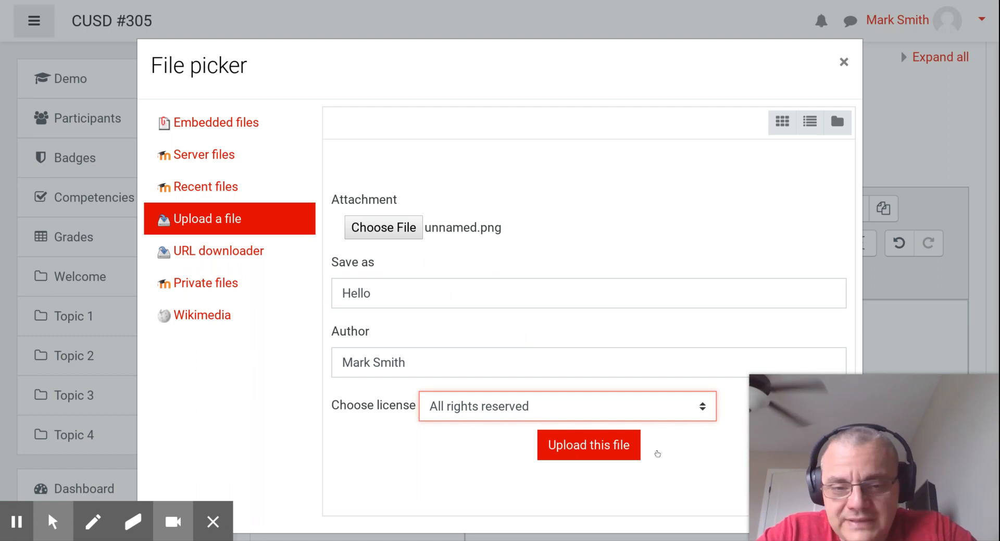
click(602, 449)
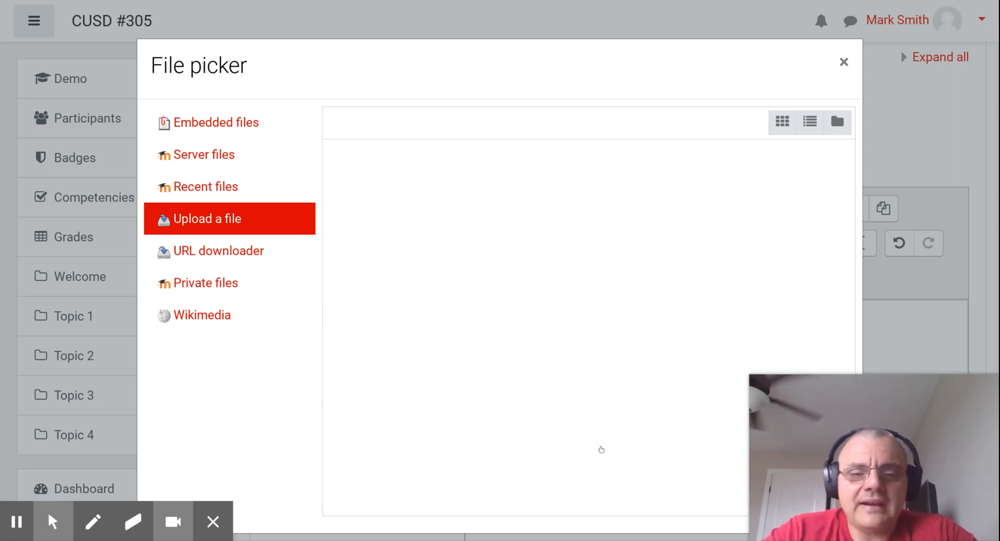
Give the uploaded image the description "Hello" and insert it into the section summary.
scroll(584, 417, down, 2)
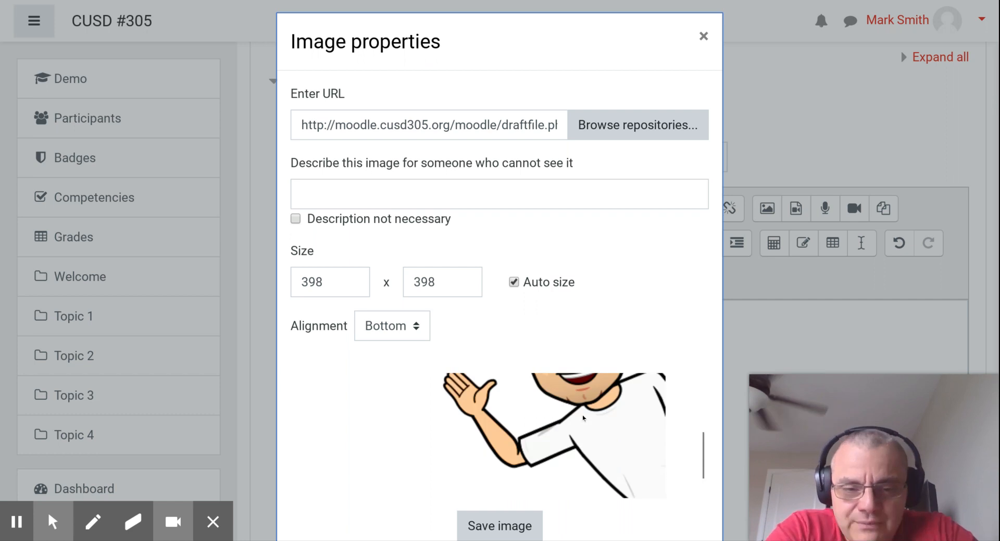
click(316, 279)
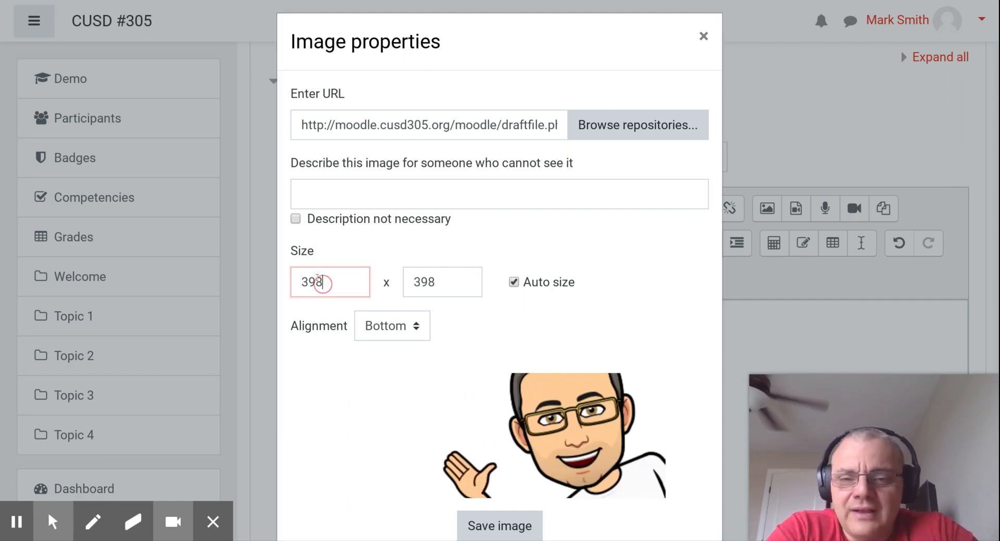
double_click(317, 279)
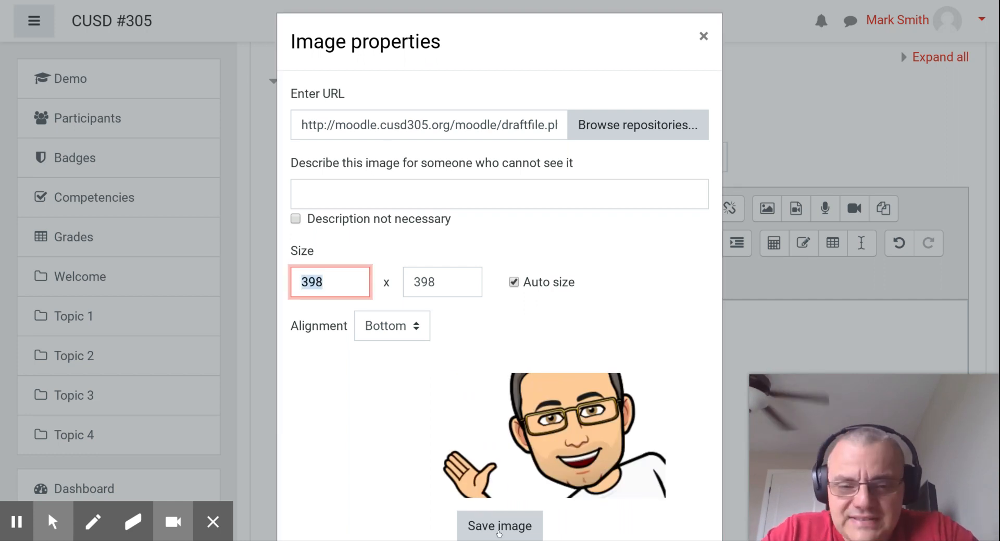
click(368, 189)
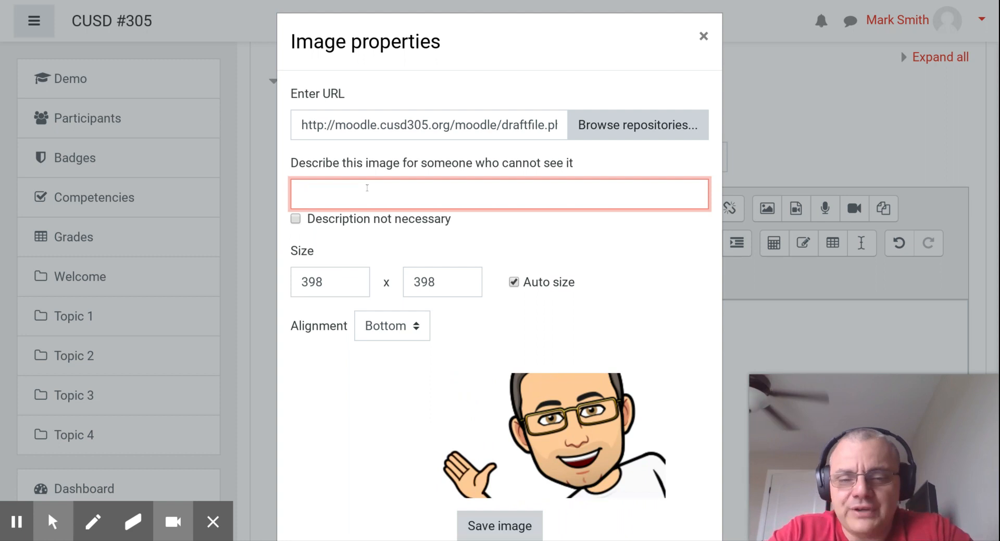
text(Hello)
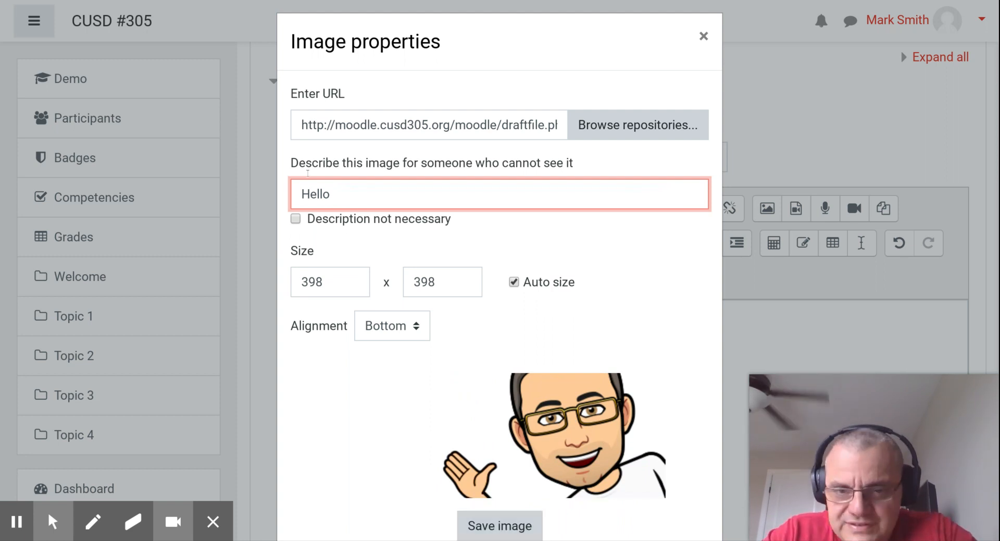
click(499, 523)
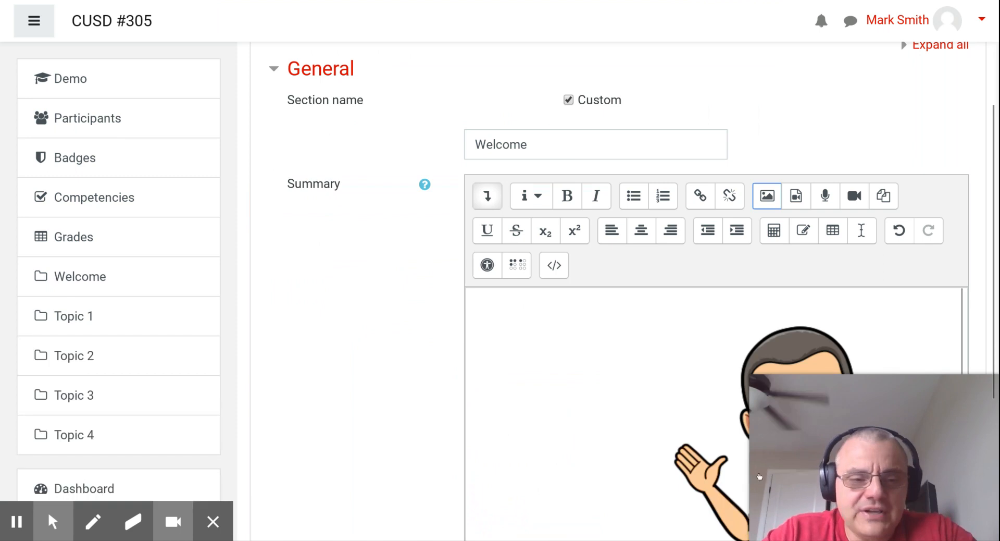
Resize the inserted summary image to a width of 200 with Auto size enabled.
scroll(803, 365, down, 3)
double_click(798, 350)
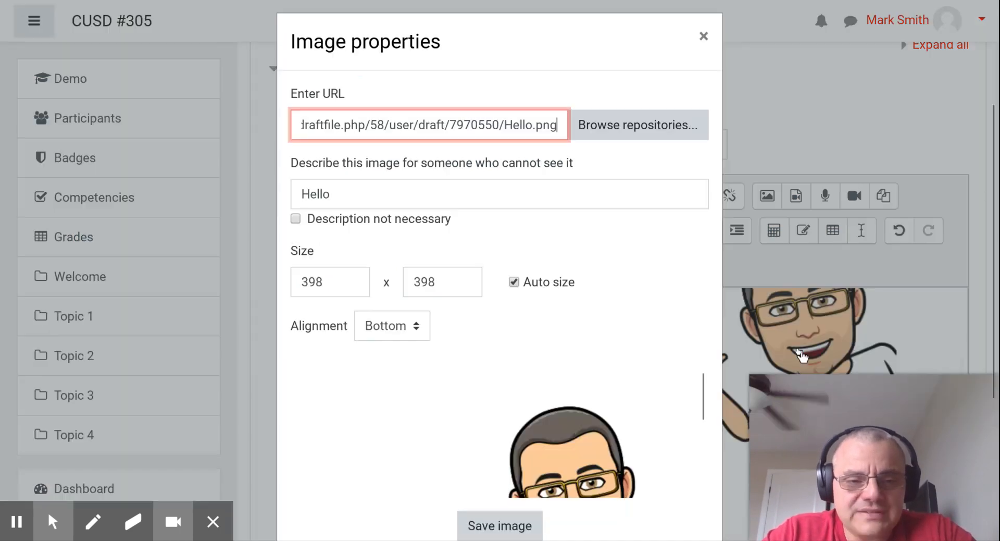
double_click(324, 287)
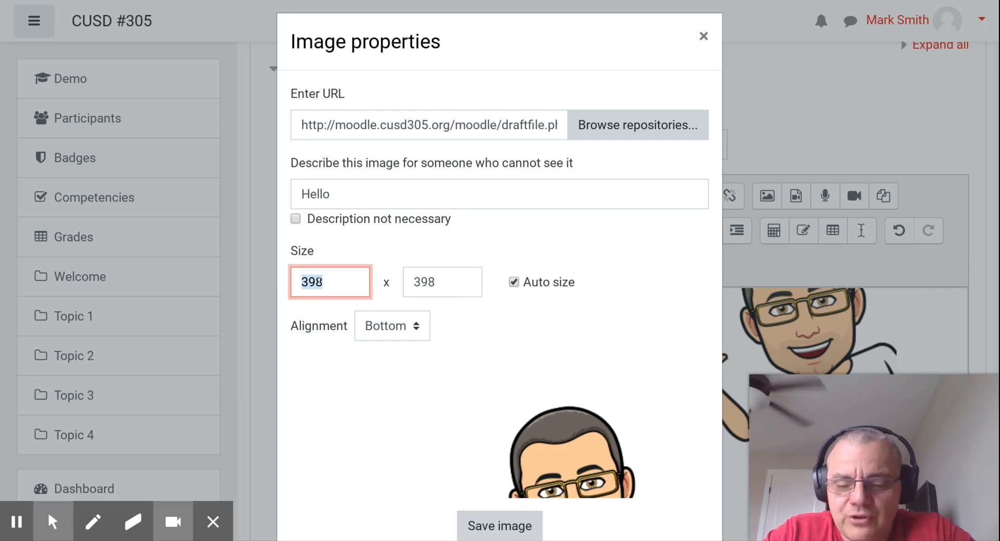
text(25)
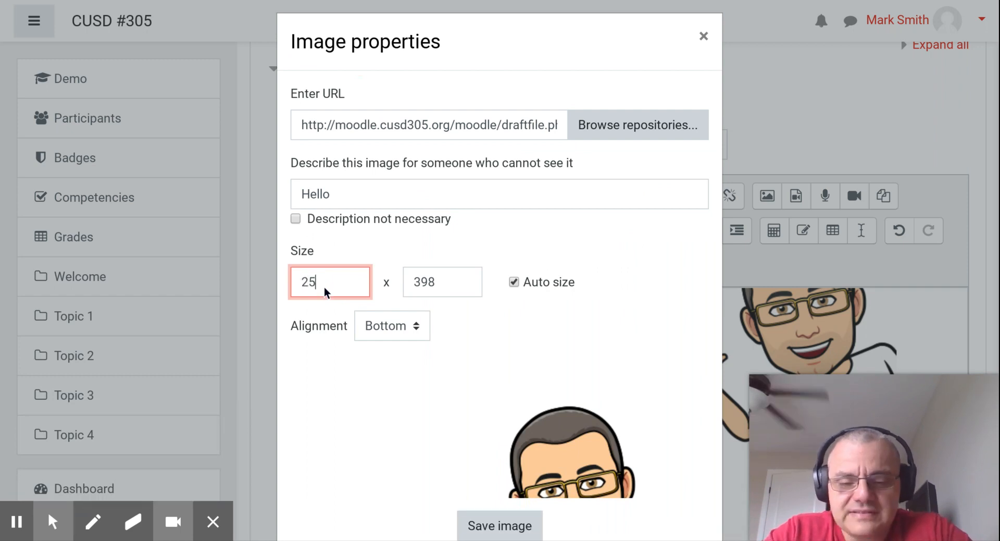
key(BackSpace)
text(00)
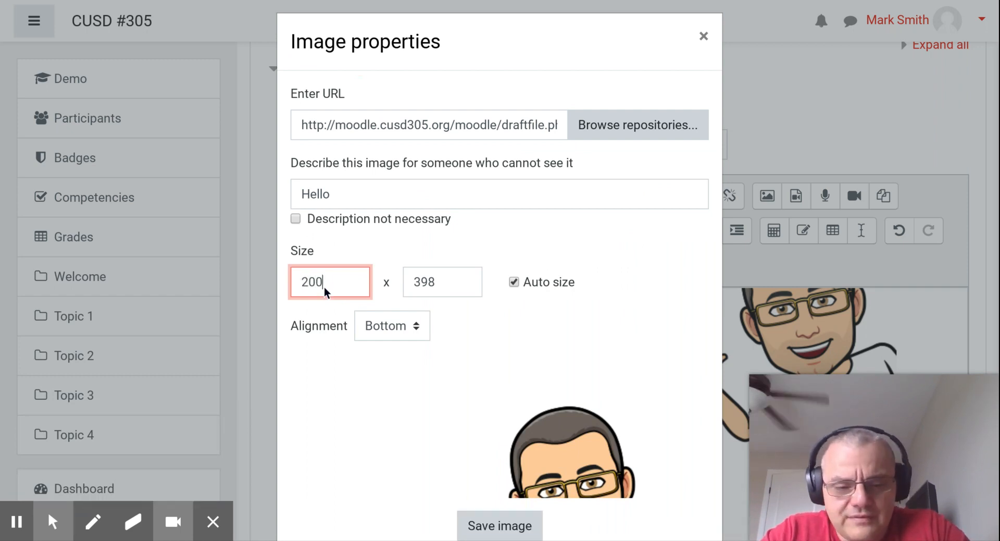
key(Return)
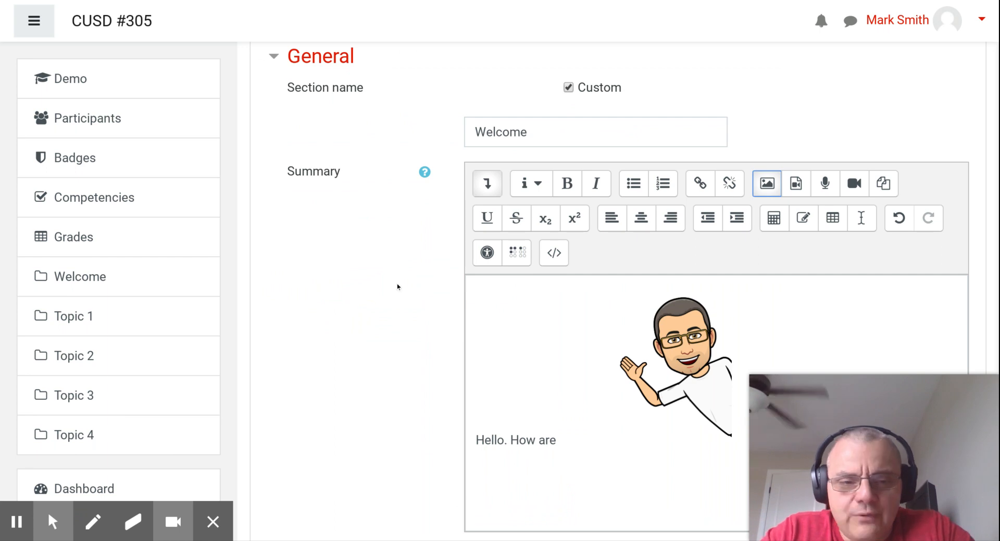
scroll(656, 379, down, 3)
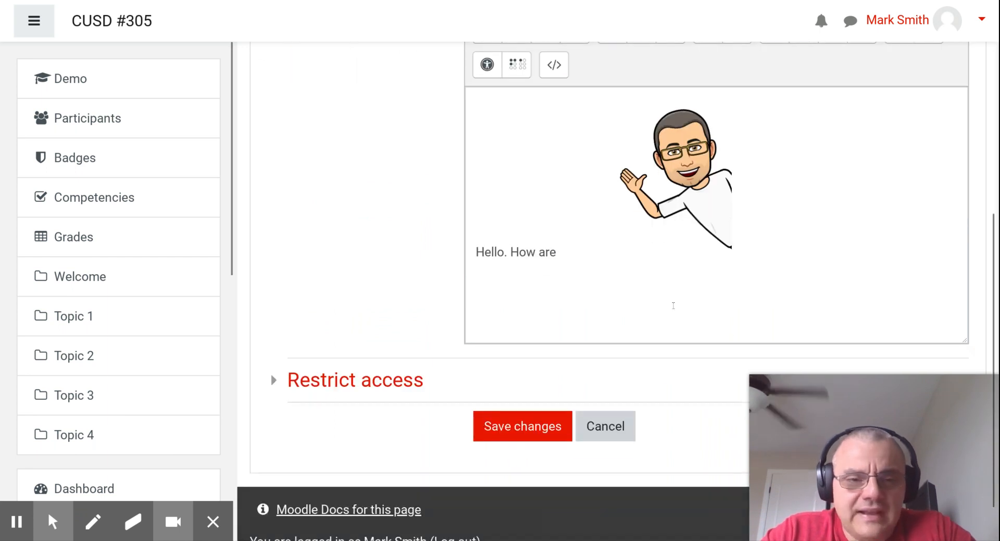
Set the summary image's alignment to Right and save the Welcome section's changes.
double_click(704, 183)
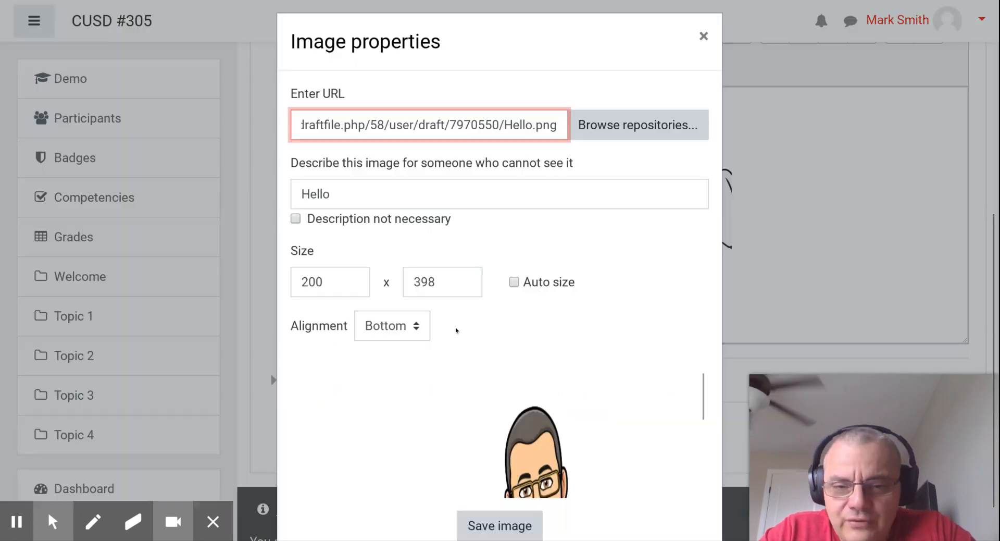
click(415, 327)
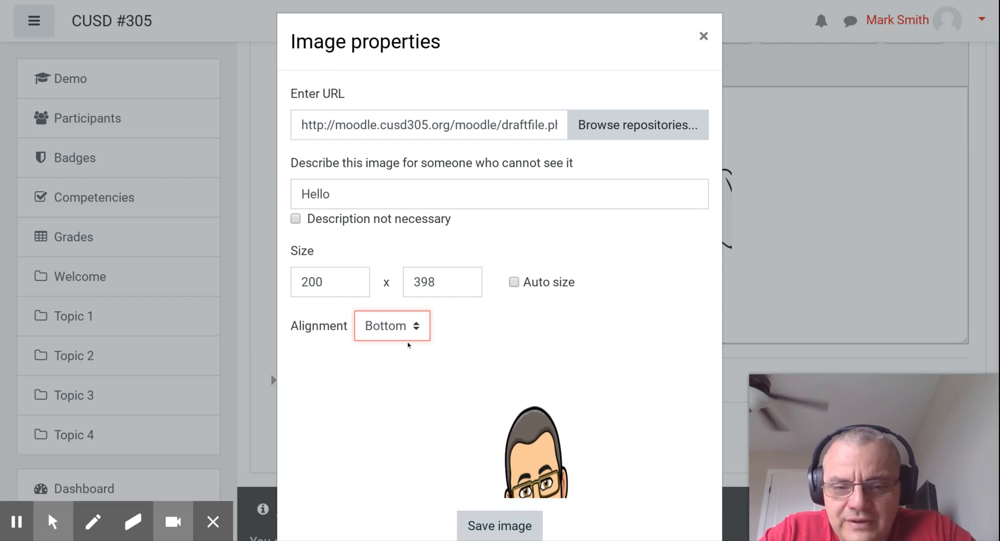
key(Down)
key(Down)
click(495, 522)
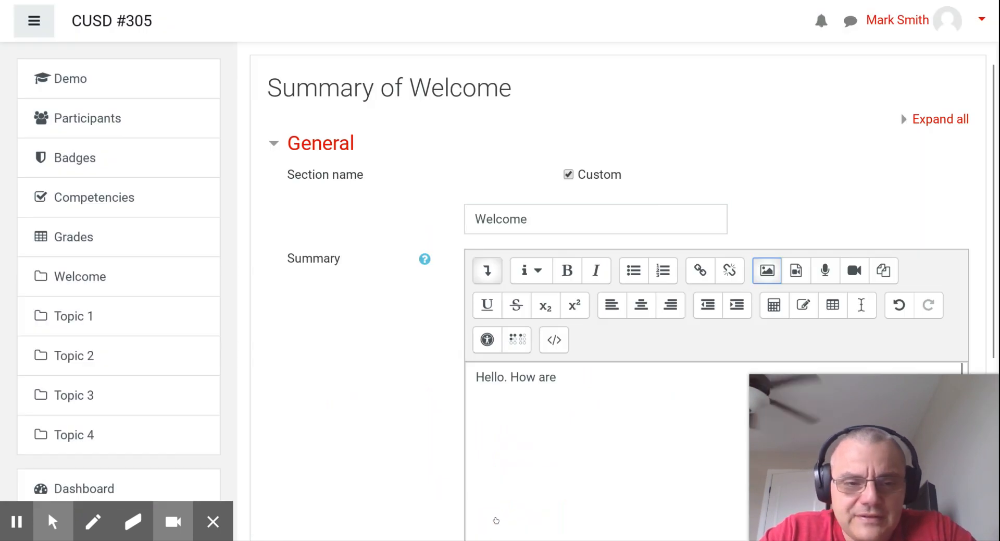
scroll(599, 412, down, 7)
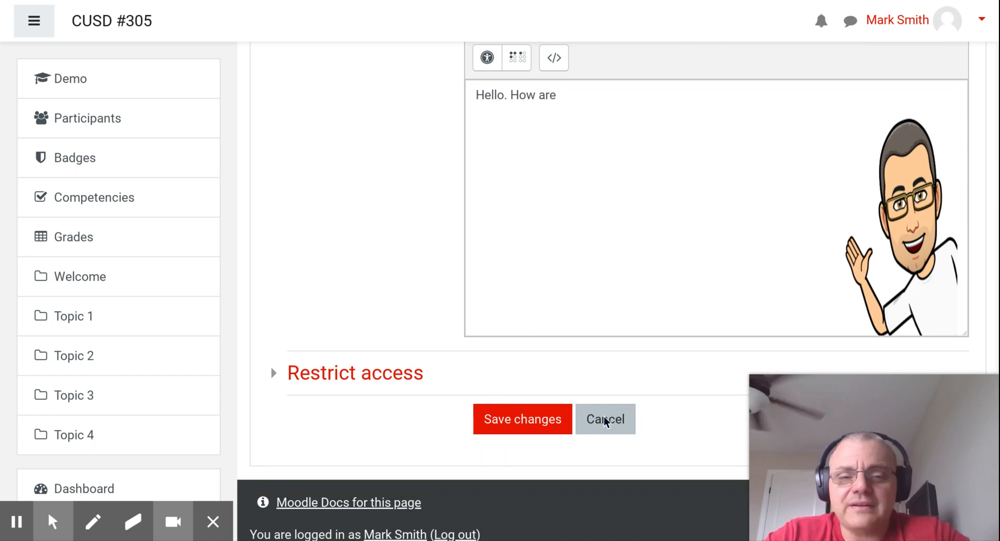
click(495, 449)
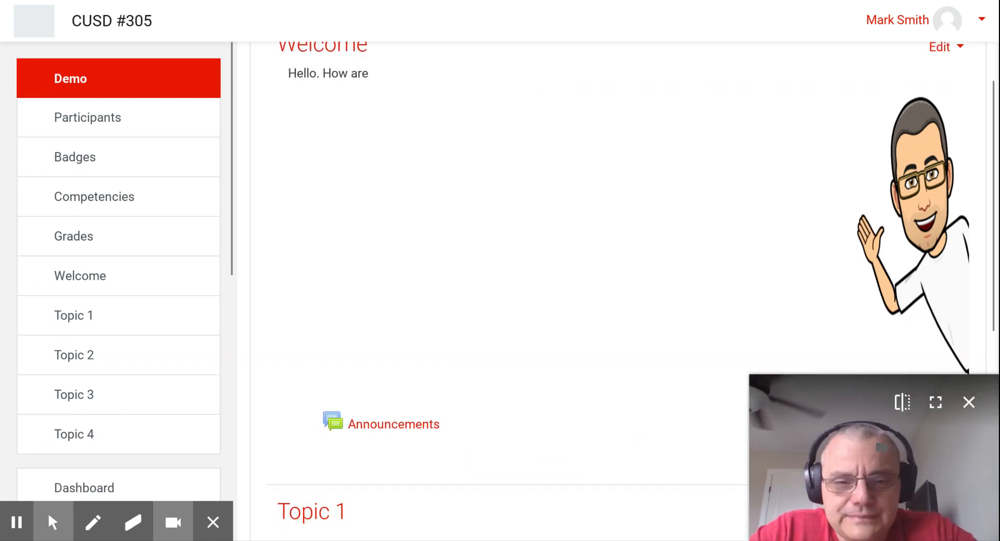
Check the saved Welcome section on the course page and reopen its summary for editing.
scroll(618, 292, down, 3)
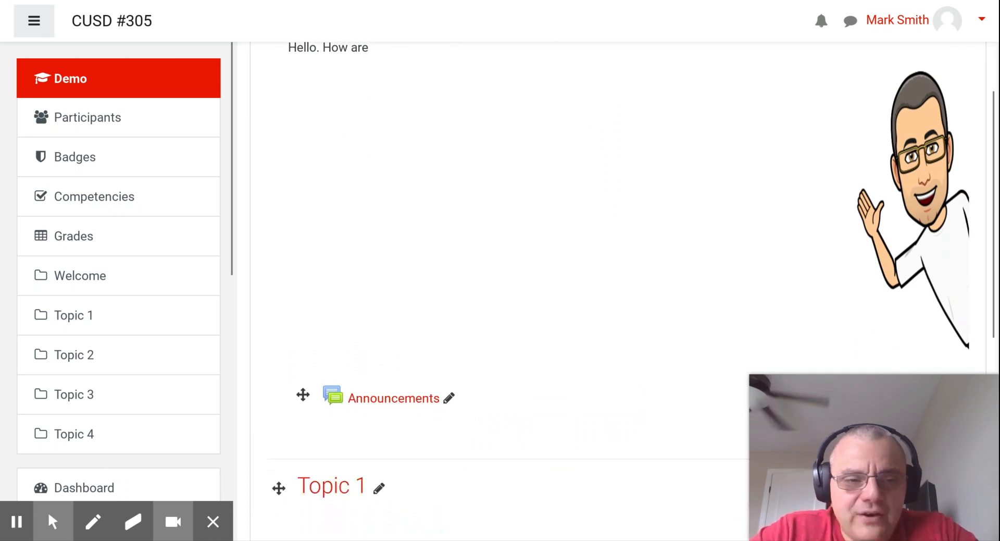
scroll(827, 193, up, 1)
scroll(826, 193, up, 2)
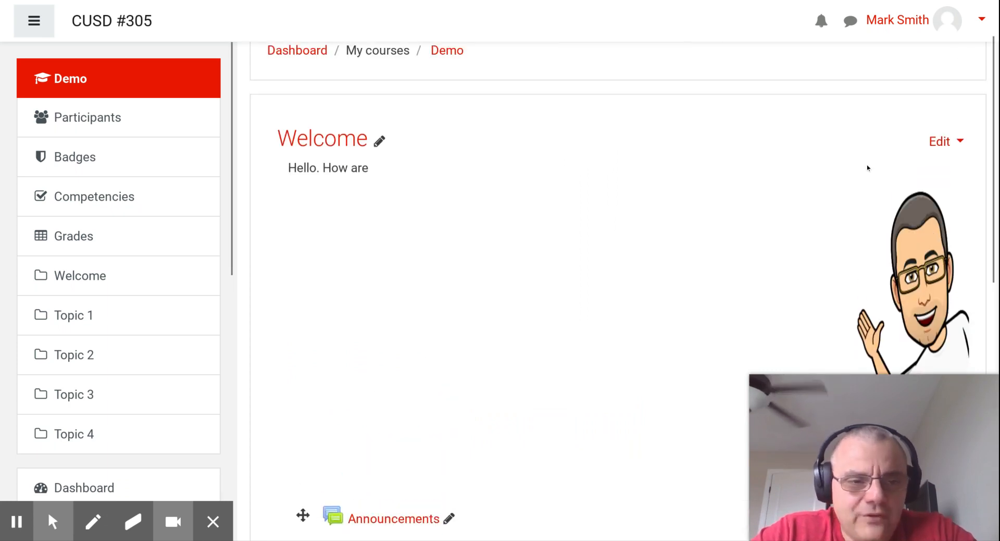
click(940, 141)
click(901, 172)
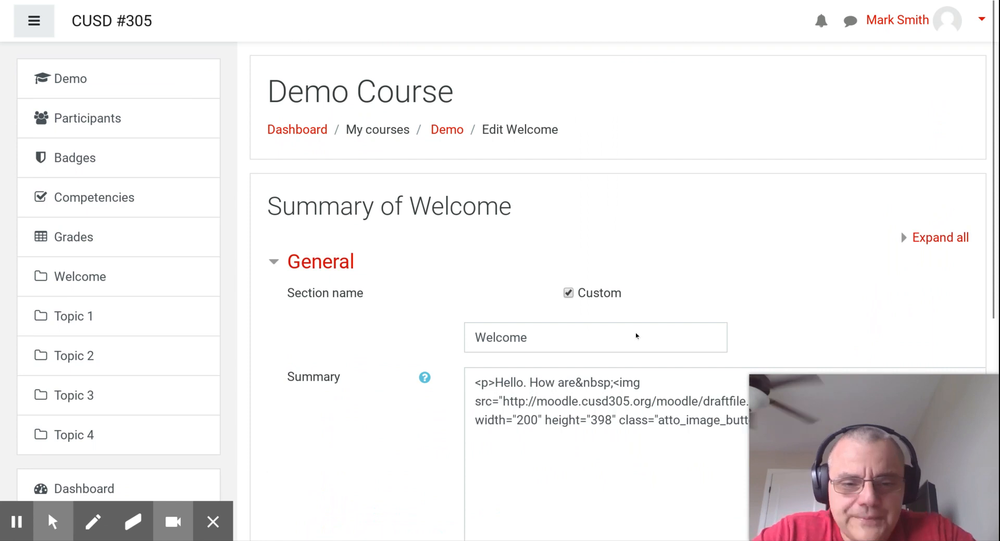
scroll(636, 336, down, 6)
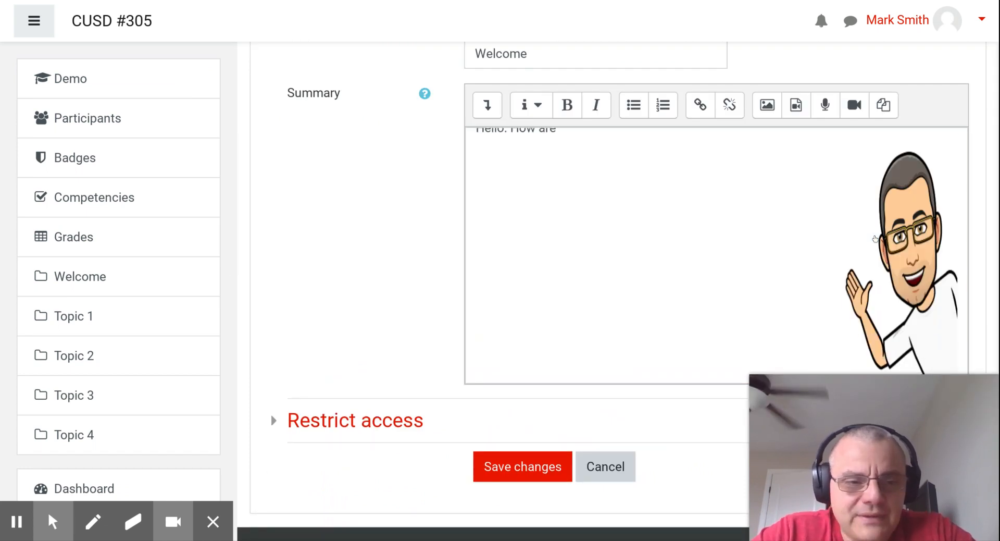
Enable Auto size for the summary image to make it 200 x 200, and save the image and the section.
click(875, 238)
double_click(875, 239)
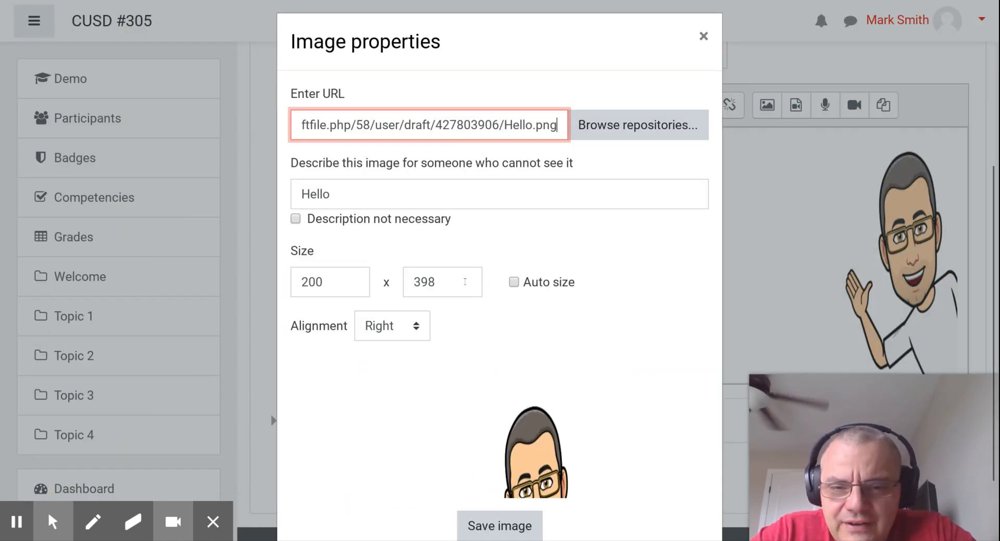
click(512, 282)
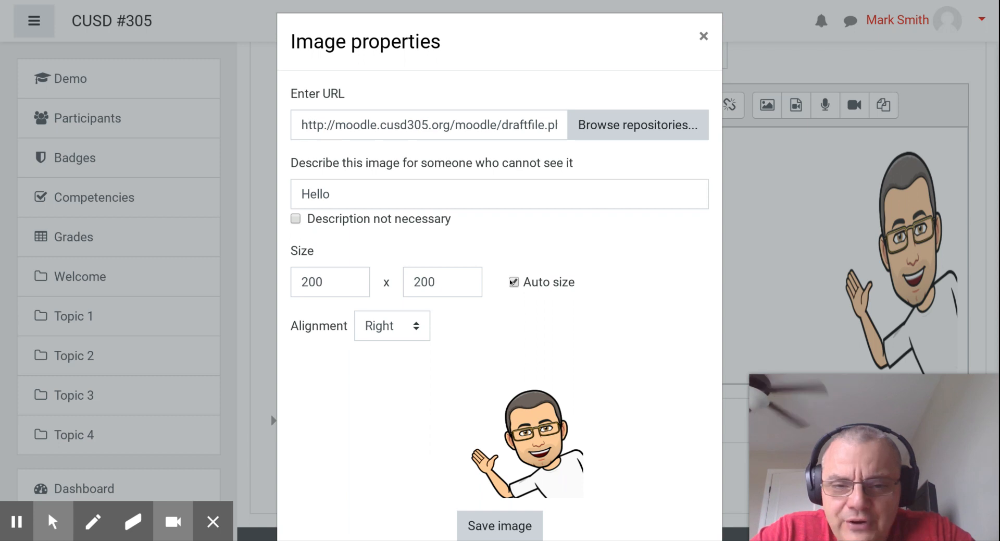
click(483, 522)
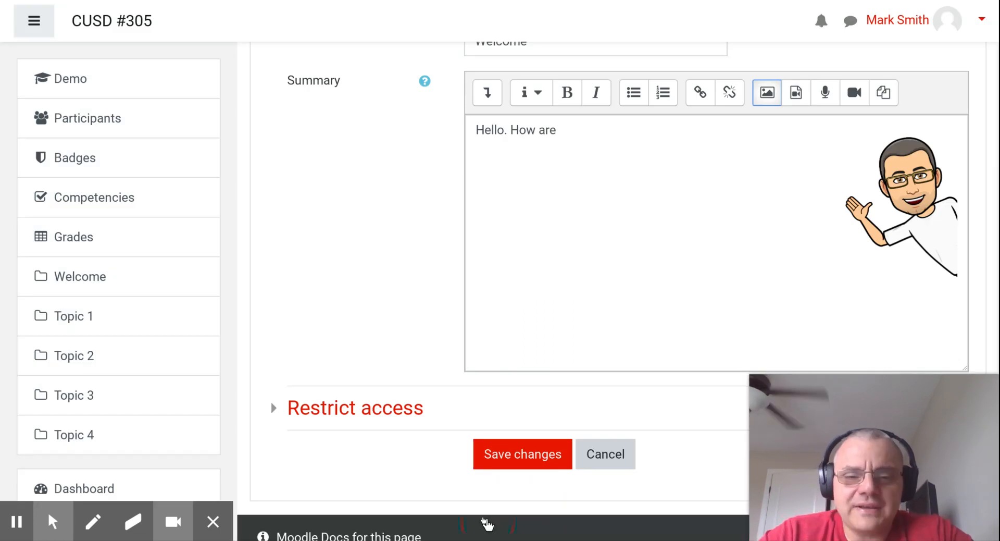
click(496, 449)
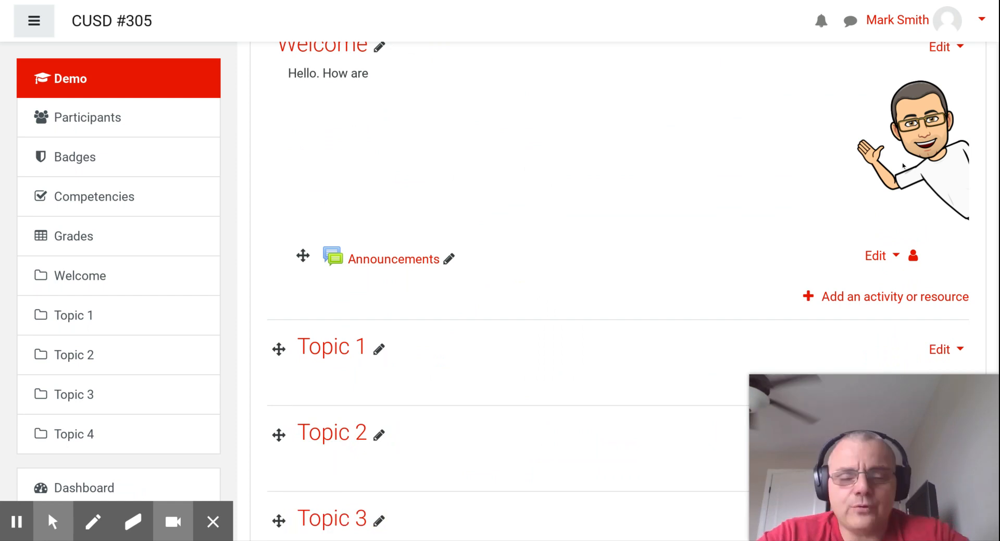
scroll(903, 165, up, 2)
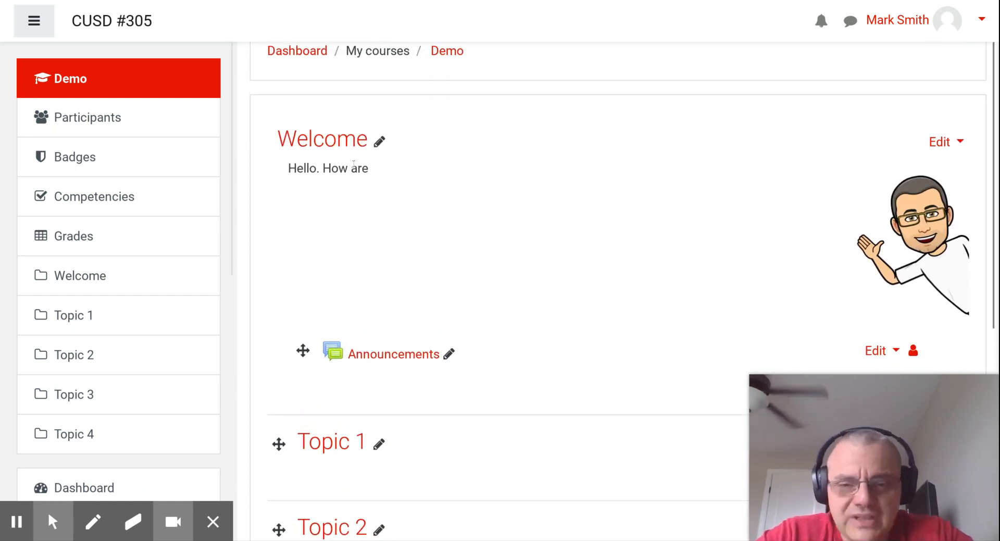